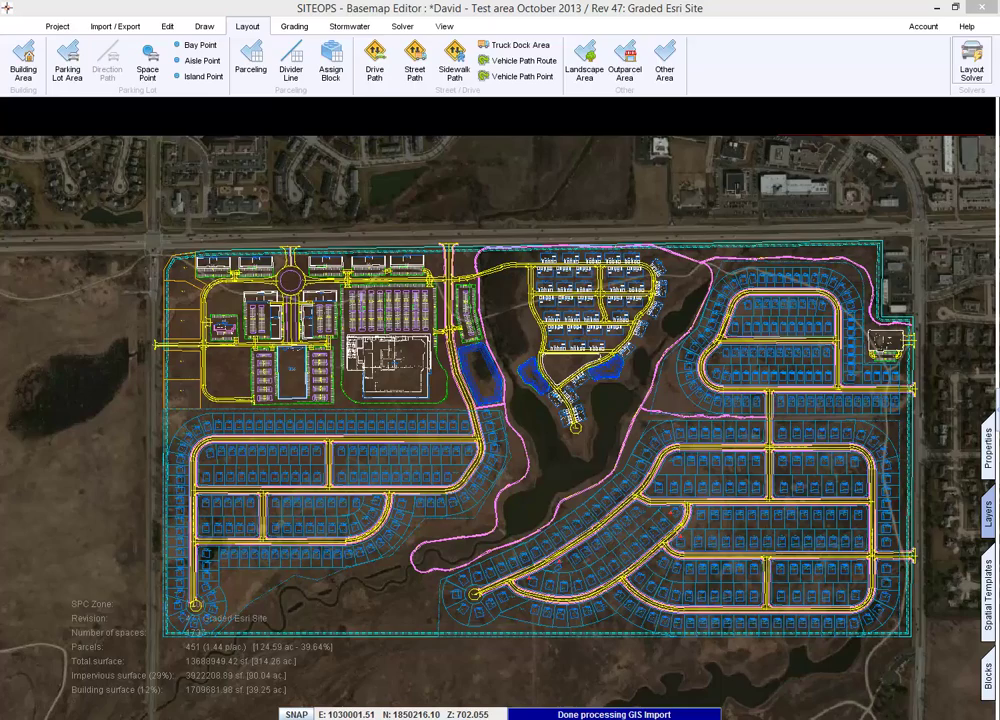
Run the grading solver and maximize the 3D viewer showing the $11,495,653 earthwork estimate
{"action": "left_click", "coordinate": [297, 30]}
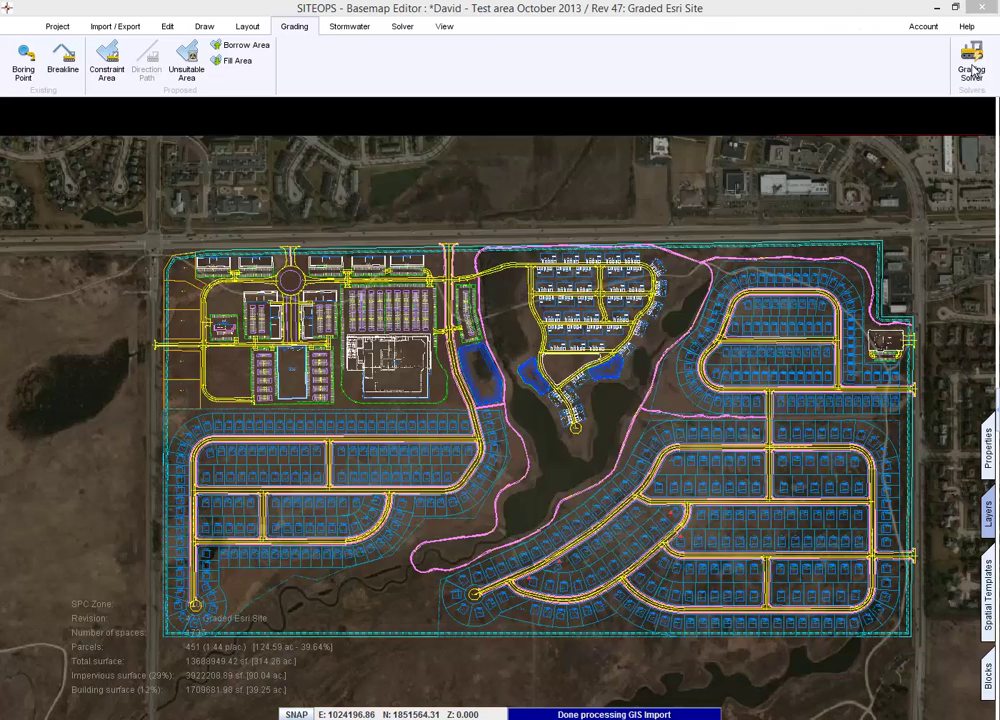
{"action": "left_click", "coordinate": [903, 240]}
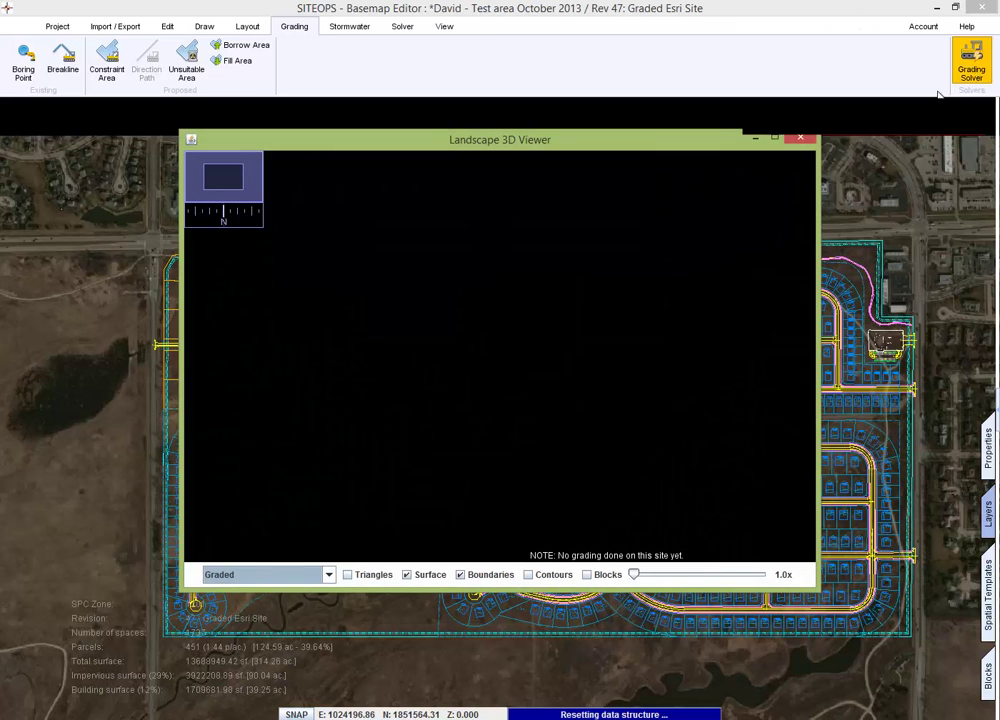
{"action": "left_click", "coordinate": [776, 140]}
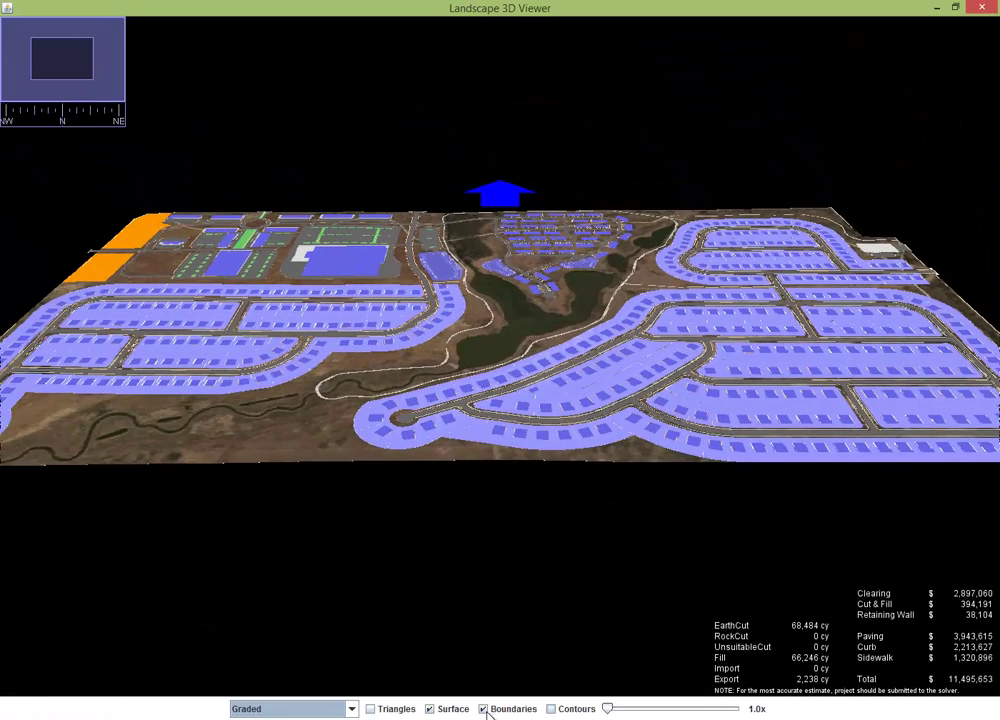
Hide the boundaries to reveal the cut-fill colour map, then orbit and zoom onto the ponds
{"action": "left_click", "coordinate": [484, 709]}
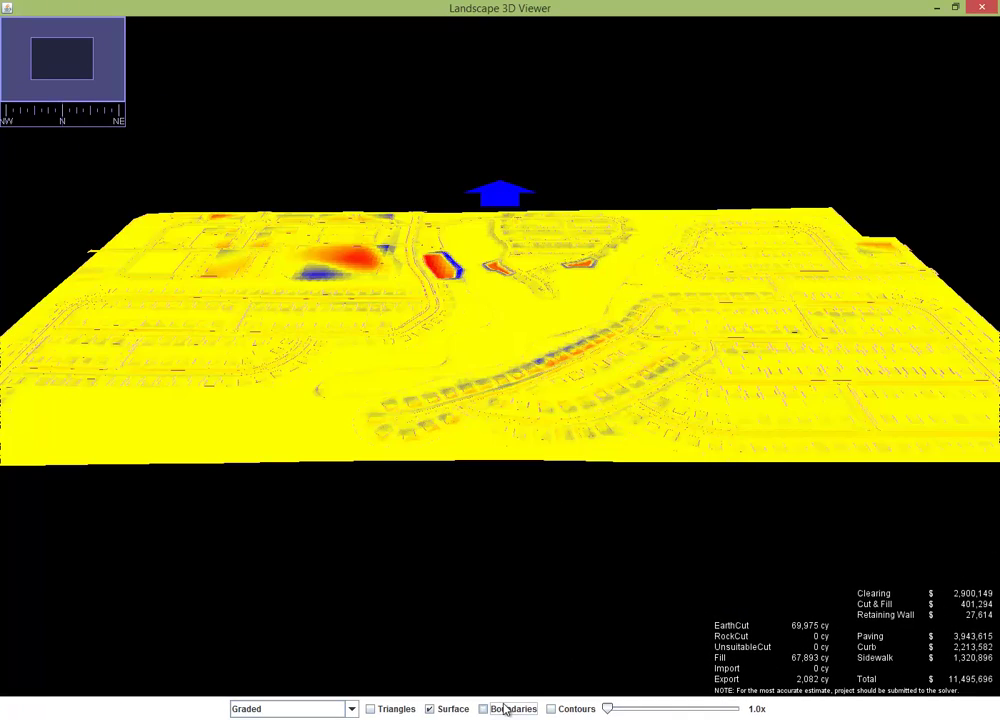
{"action": "left_click_drag", "start_coordinate": [472, 569], "coordinate": [886, 464]}
{"action": "left_click_drag", "start_coordinate": [779, 488], "coordinate": [743, 480]}
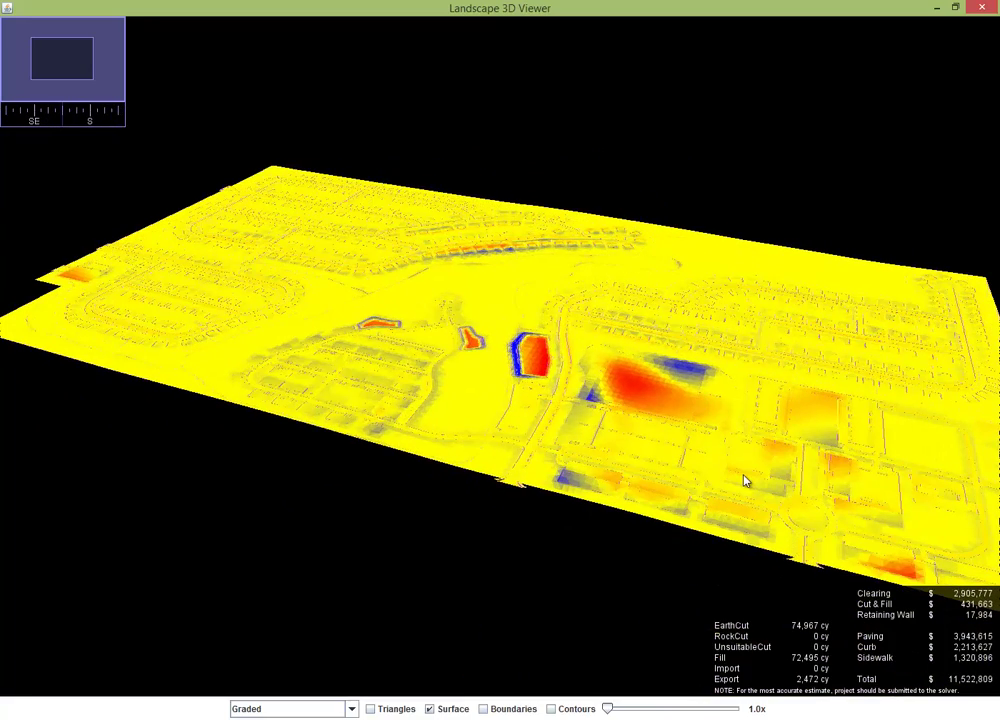
{"action": "scroll", "coordinate": [473, 307], "scroll_direction": "up", "scroll_amount": 5}
{"action": "left_click_drag", "start_coordinate": [473, 307], "coordinate": [658, 335]}
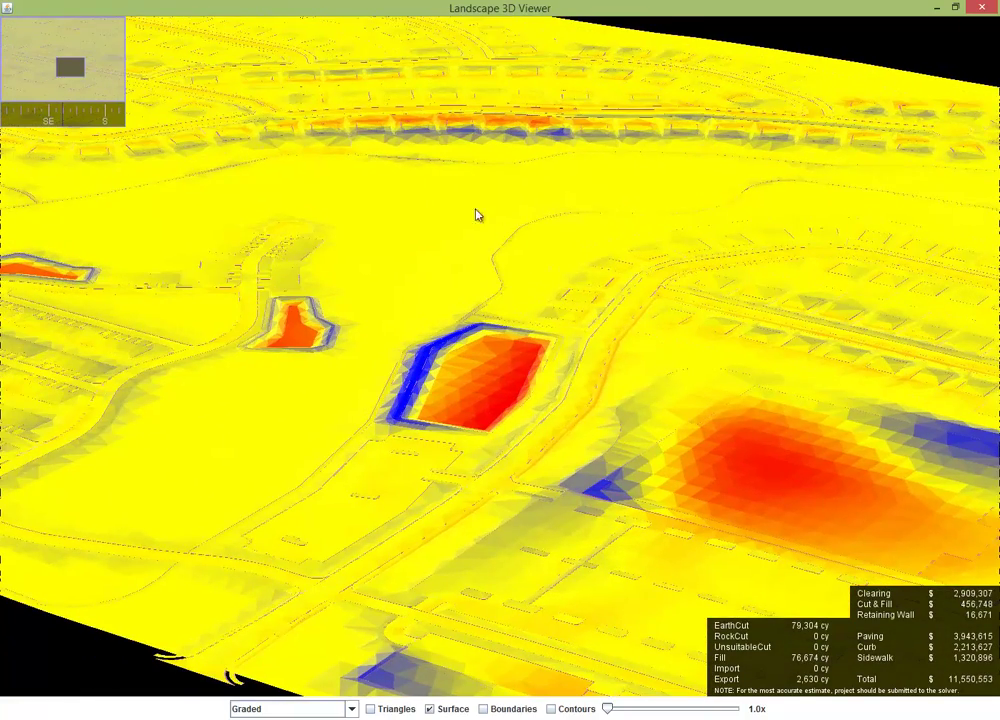
{"action": "left_click_drag", "start_coordinate": [475, 214], "coordinate": [651, 330]}
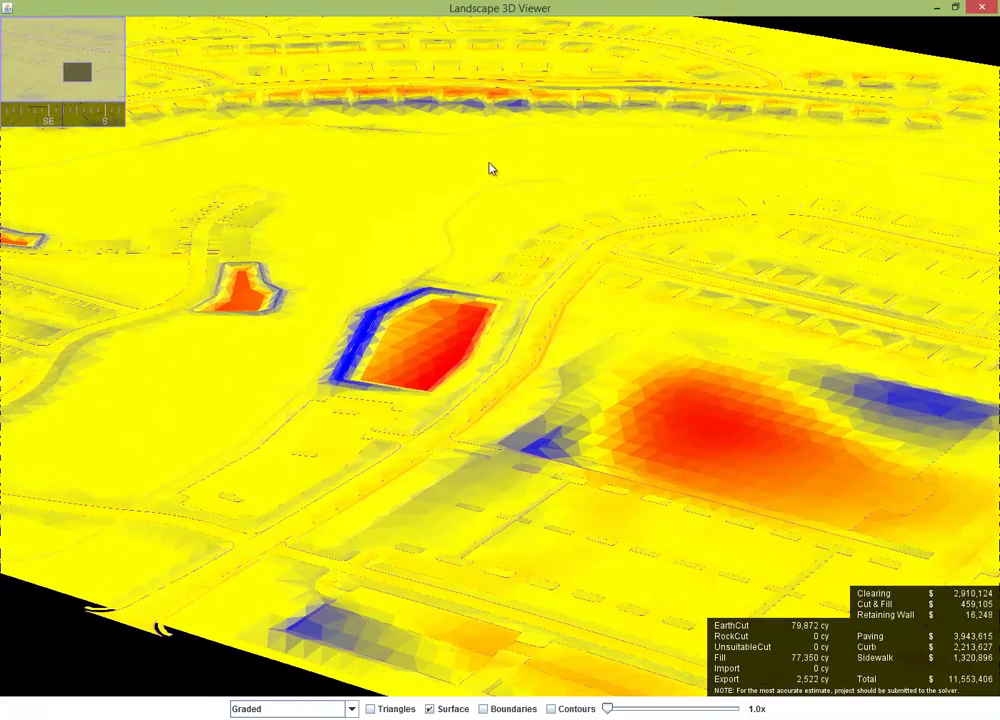
{"action": "left_click_drag", "start_coordinate": [476, 125], "coordinate": [560, 453]}
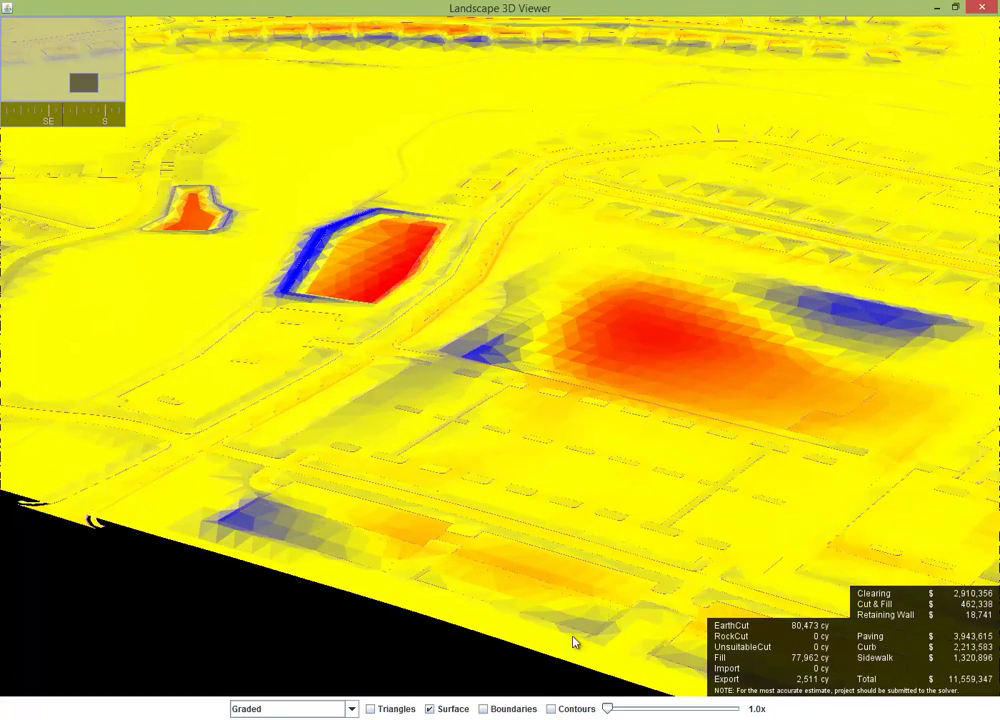
Turn the boundary overlays and contour lines back on in the 3D viewer
{"action": "left_click", "coordinate": [512, 711]}
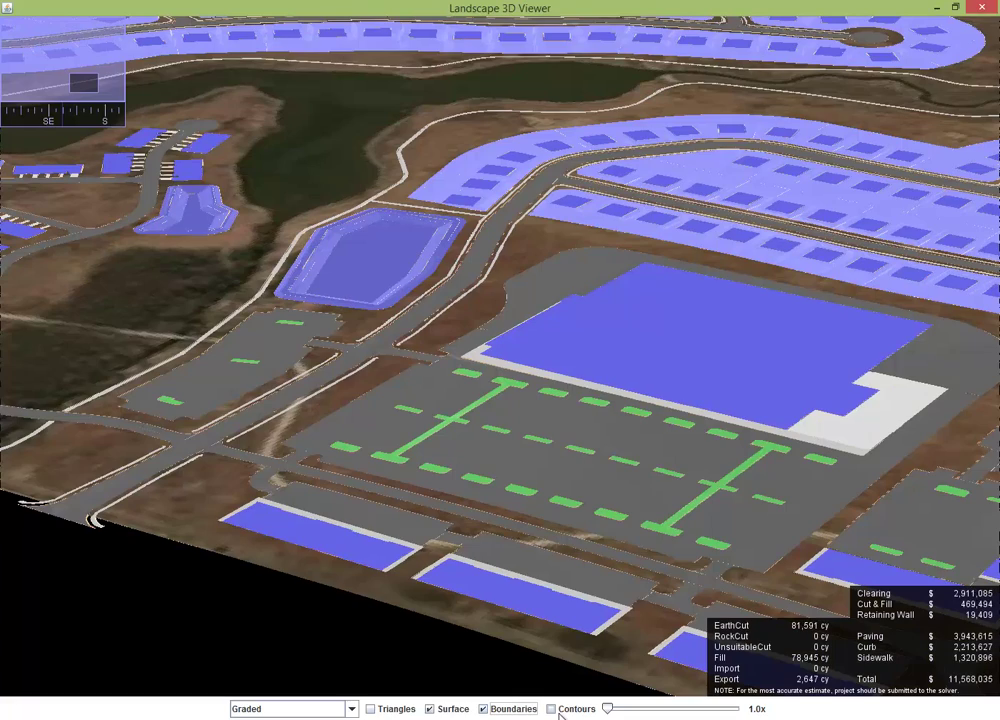
{"action": "left_click", "coordinate": [558, 712]}
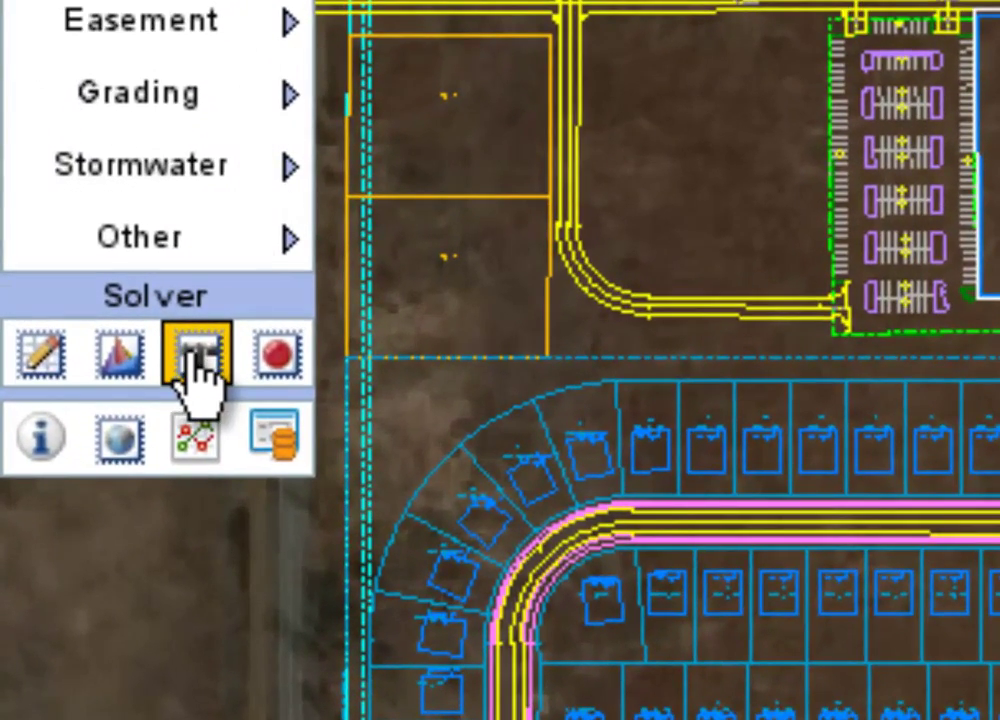
Calculate the storm water pipes, inspect them, then save the basemap changes and close the editor
{"action": "left_click", "coordinate": [196, 358]}
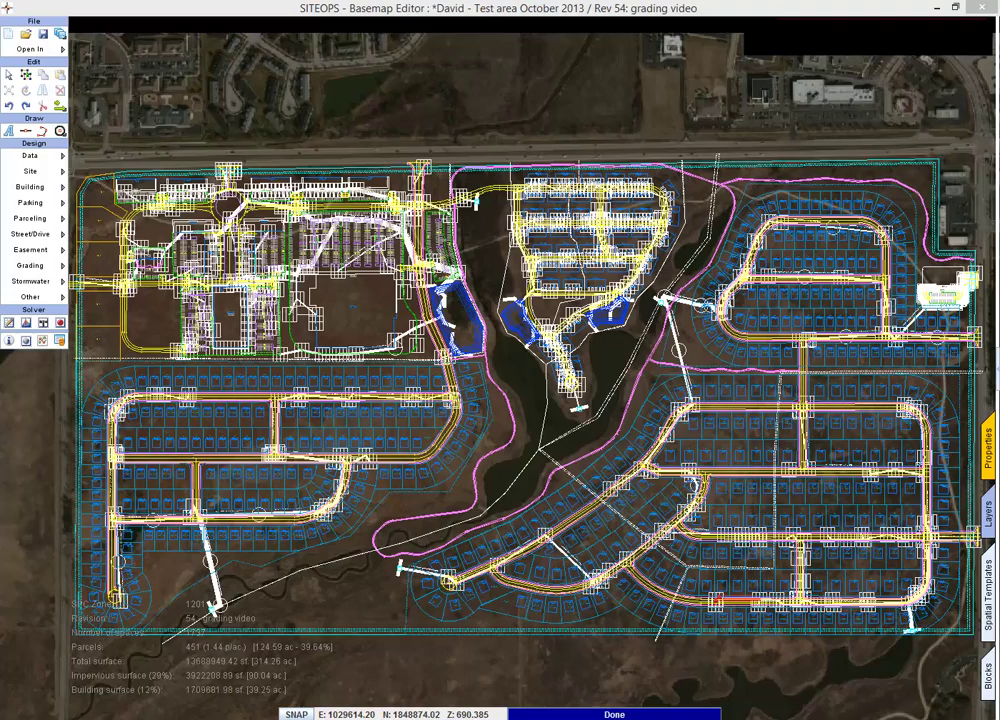
{"action": "scroll", "coordinate": [460, 305], "scroll_direction": "up", "scroll_amount": 3}
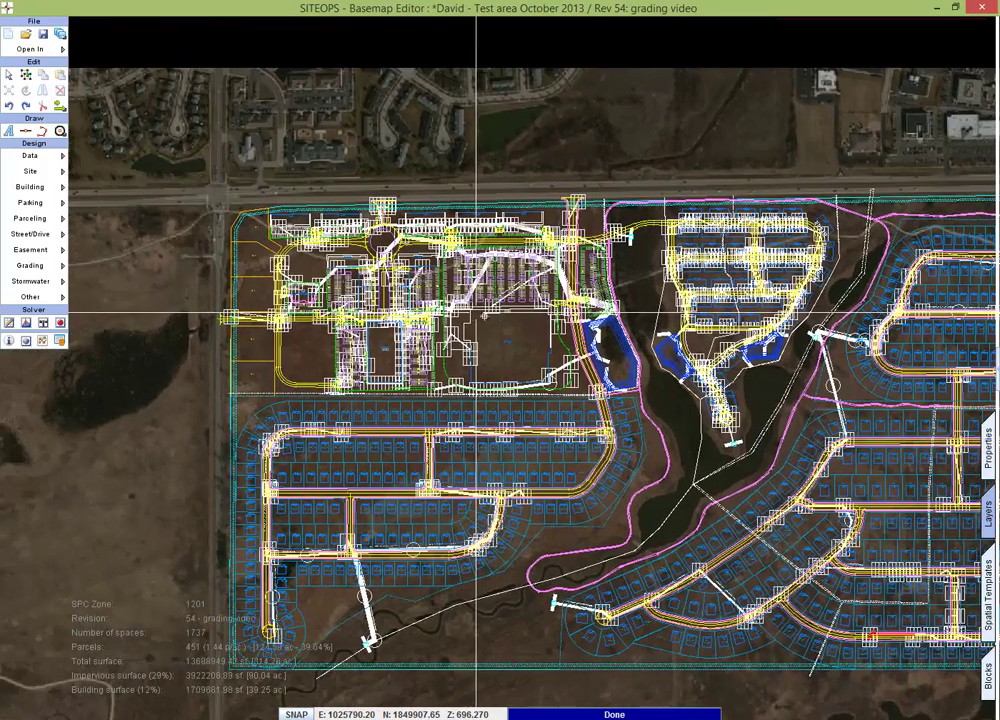
{"action": "scroll", "coordinate": [435, 316], "scroll_direction": "up", "scroll_amount": 2}
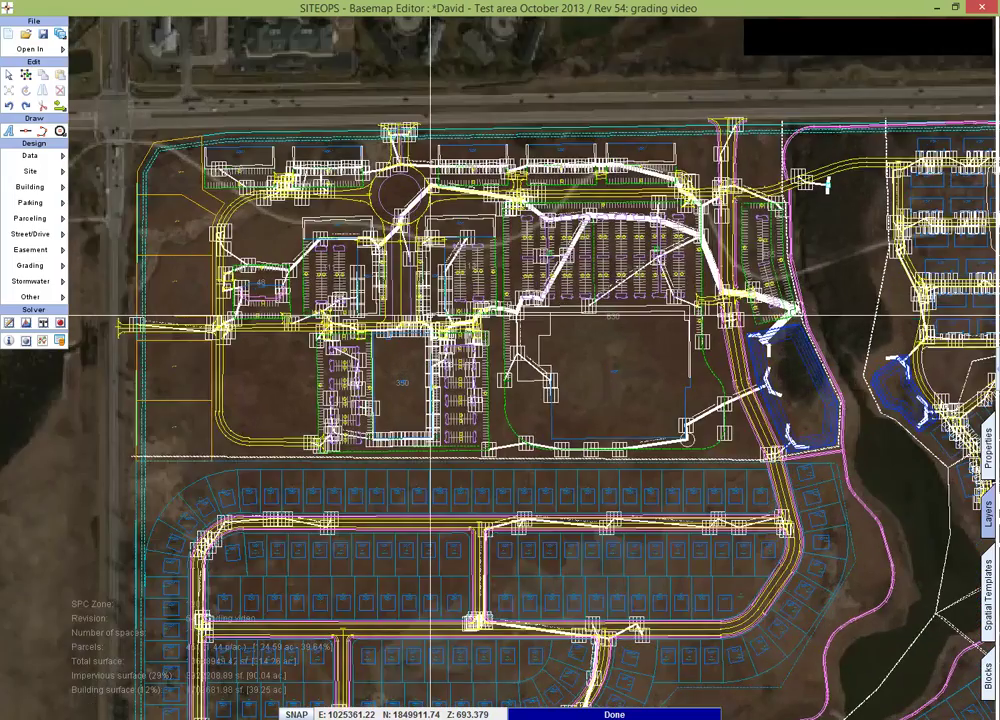
{"action": "scroll", "coordinate": [430, 316], "scroll_direction": "up", "scroll_amount": 3}
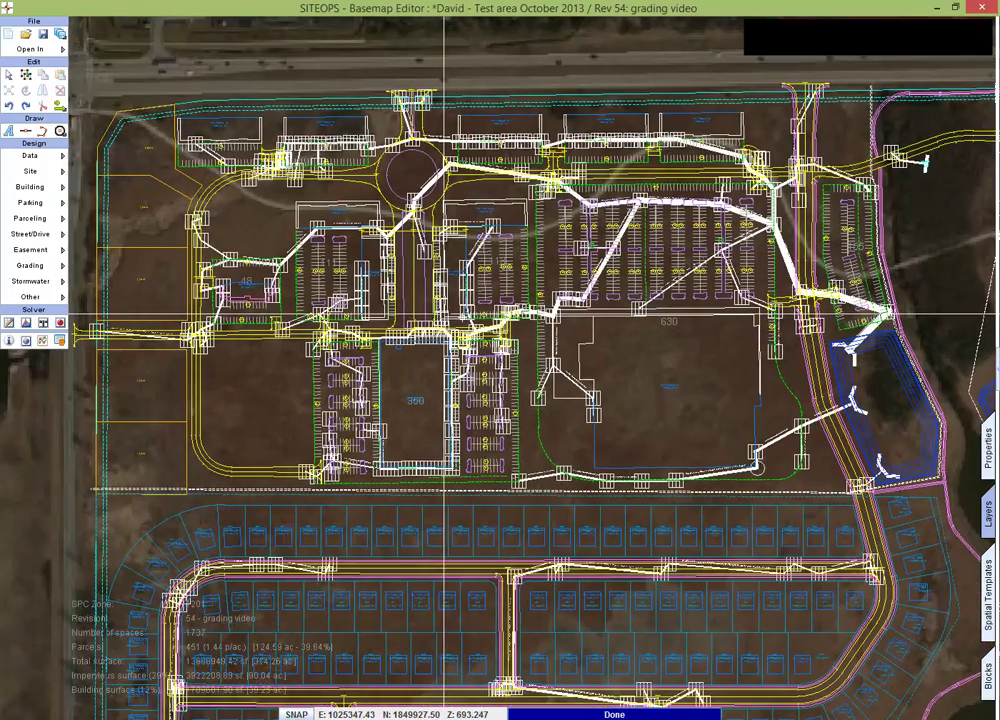
{"action": "middle_click_drag", "start_coordinate": [443, 316], "coordinate": [463, 318]}
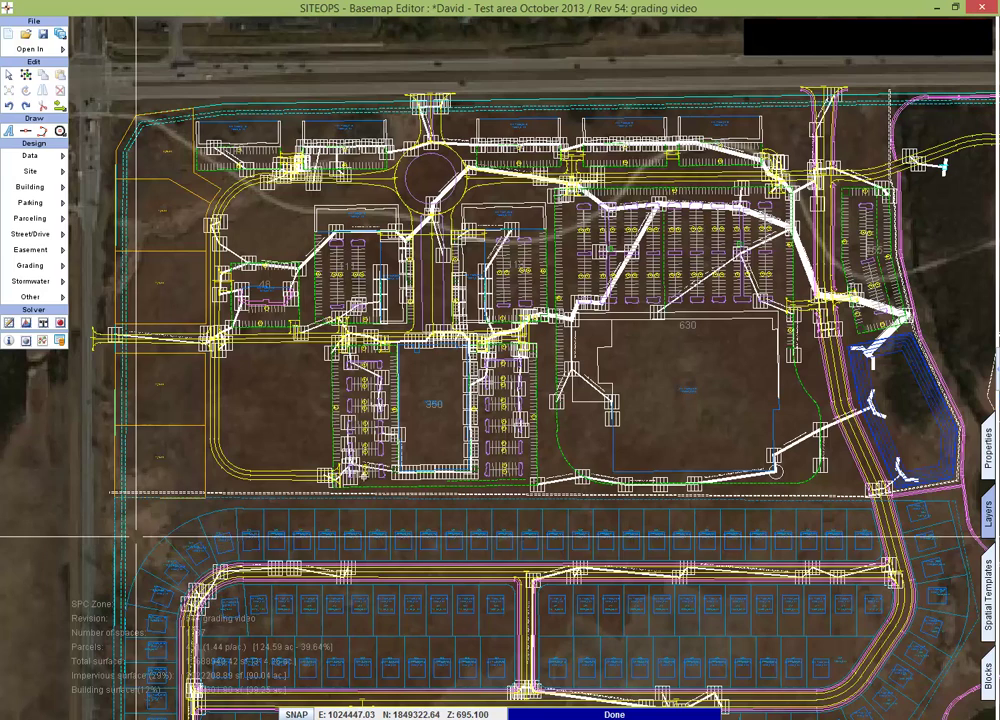
{"action": "left_click", "coordinate": [985, 7]}
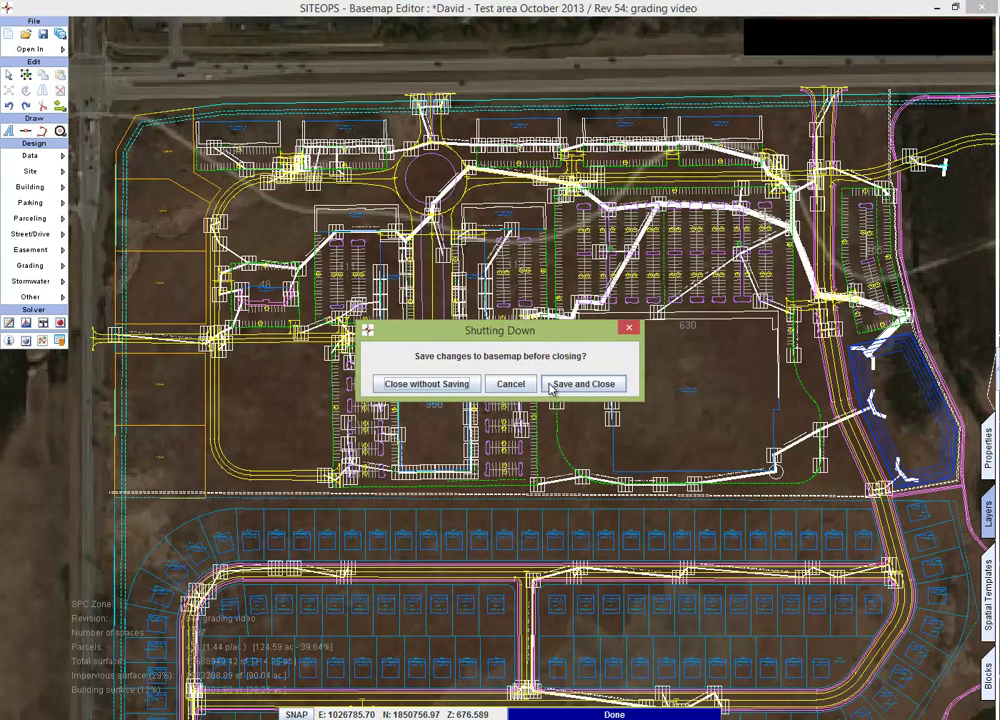
{"action": "left_click", "coordinate": [548, 386]}
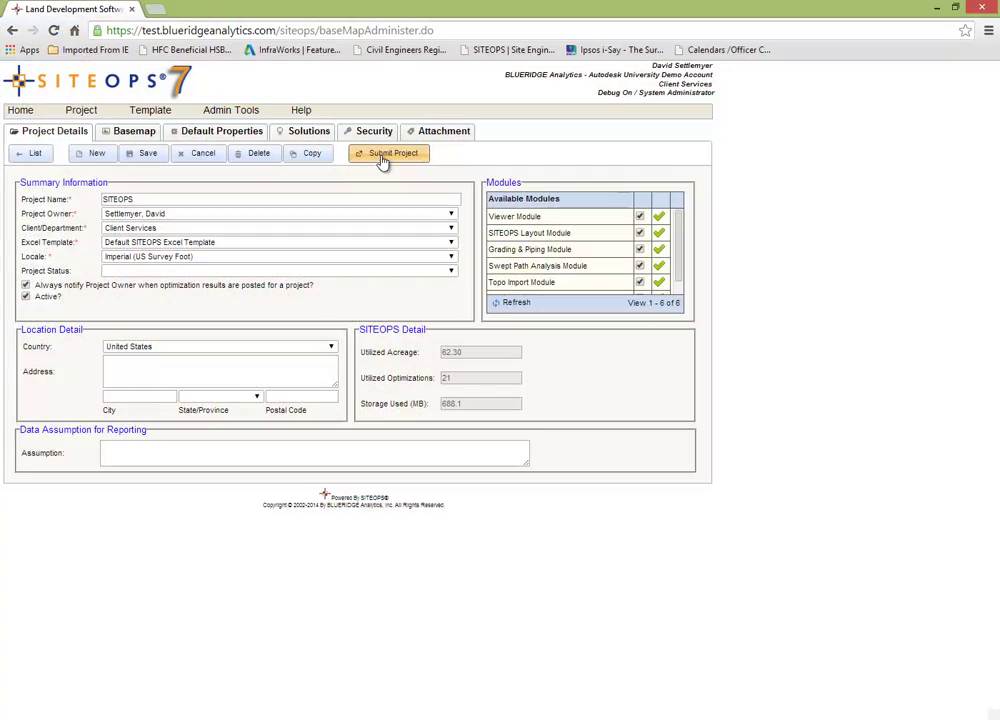
Submit Revision #54 as an Optimize Grade + Pipes run
{"action": "left_click", "coordinate": [381, 158]}
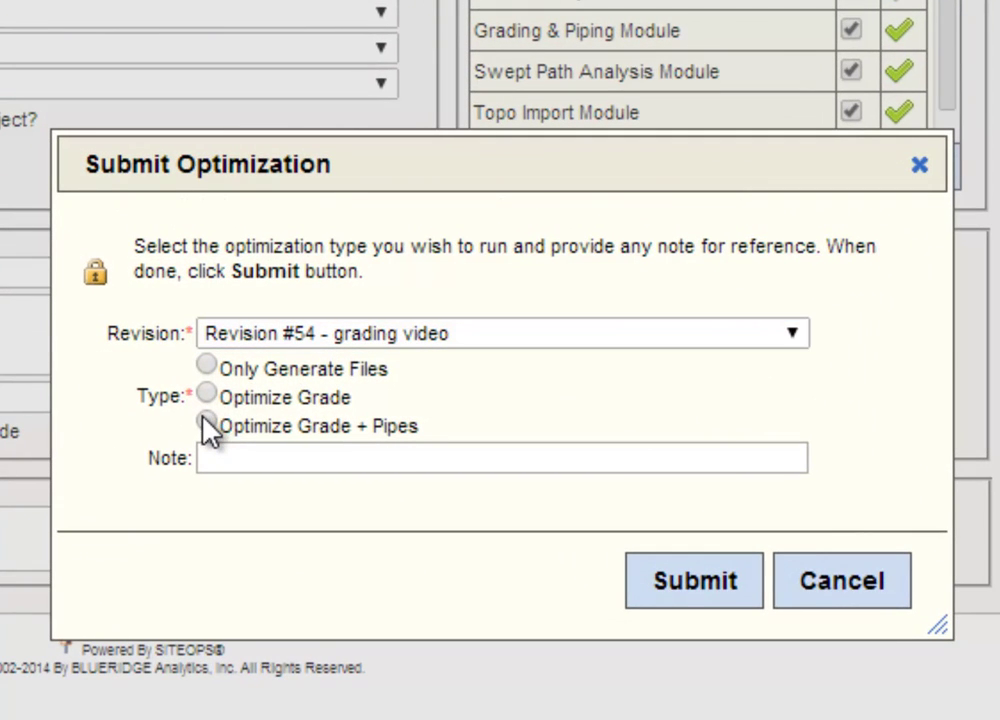
{"action": "left_click", "coordinate": [335, 410]}
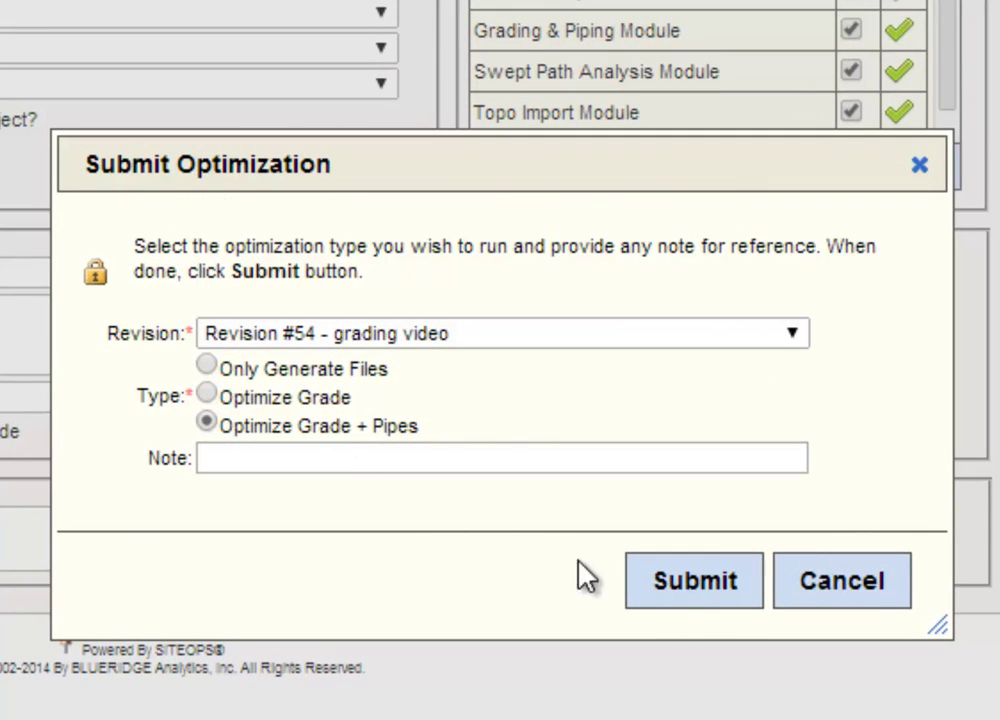
{"action": "left_click", "coordinate": [690, 598]}
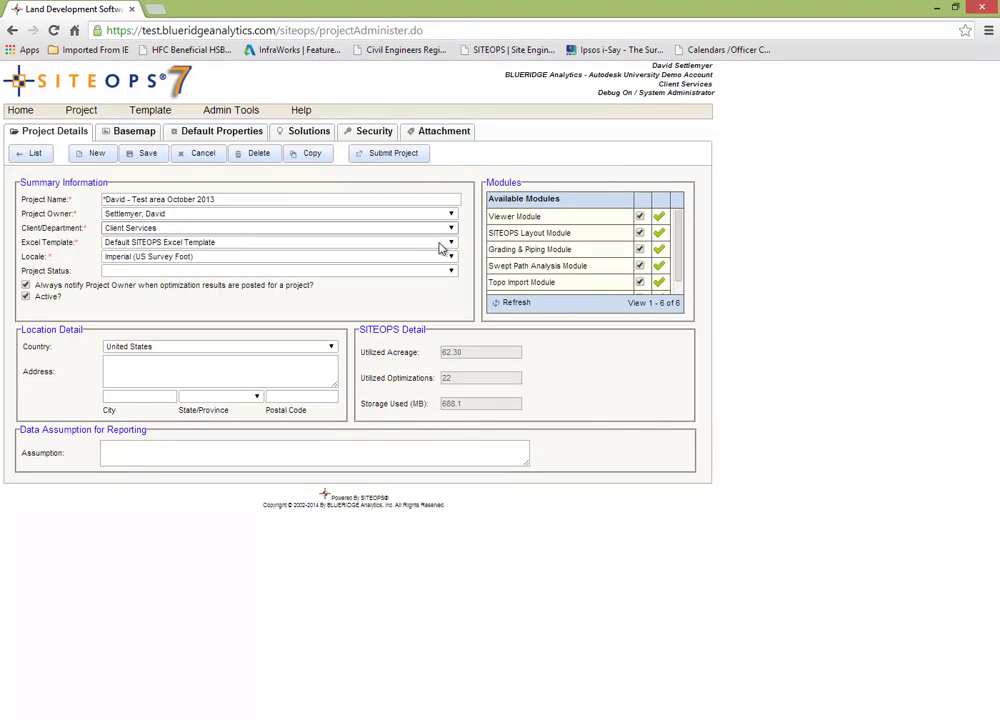
Open the Solutions list and scroll through the optimized solution's detailed HTML cost report
{"action": "left_click", "coordinate": [309, 131]}
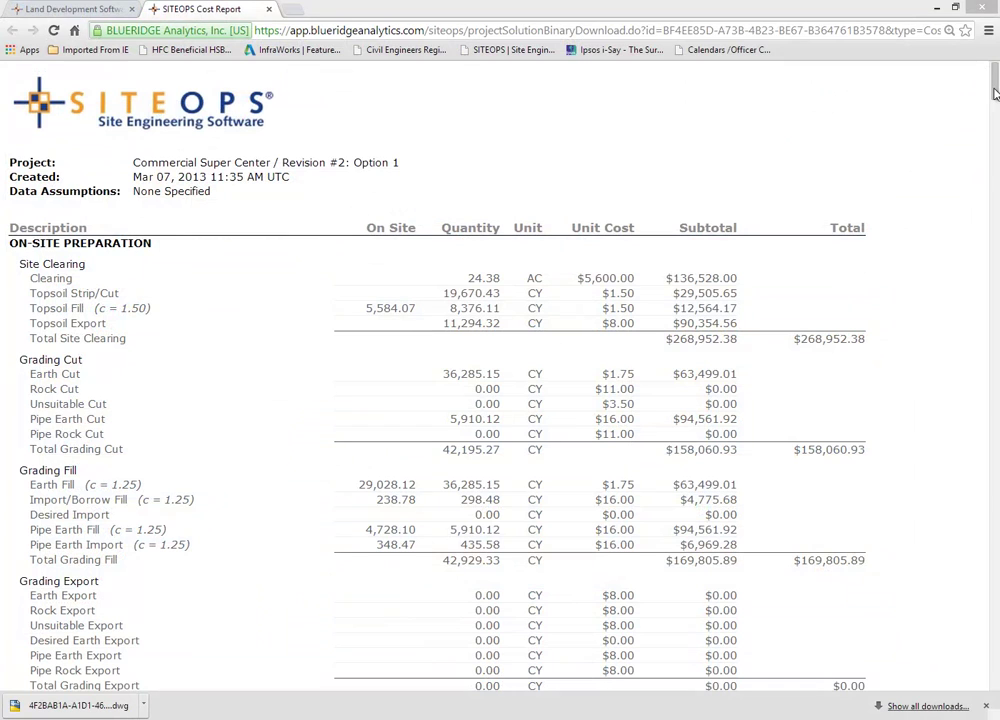
{"action": "left_click_drag", "start_coordinate": [995, 93], "coordinate": [995, 103]}
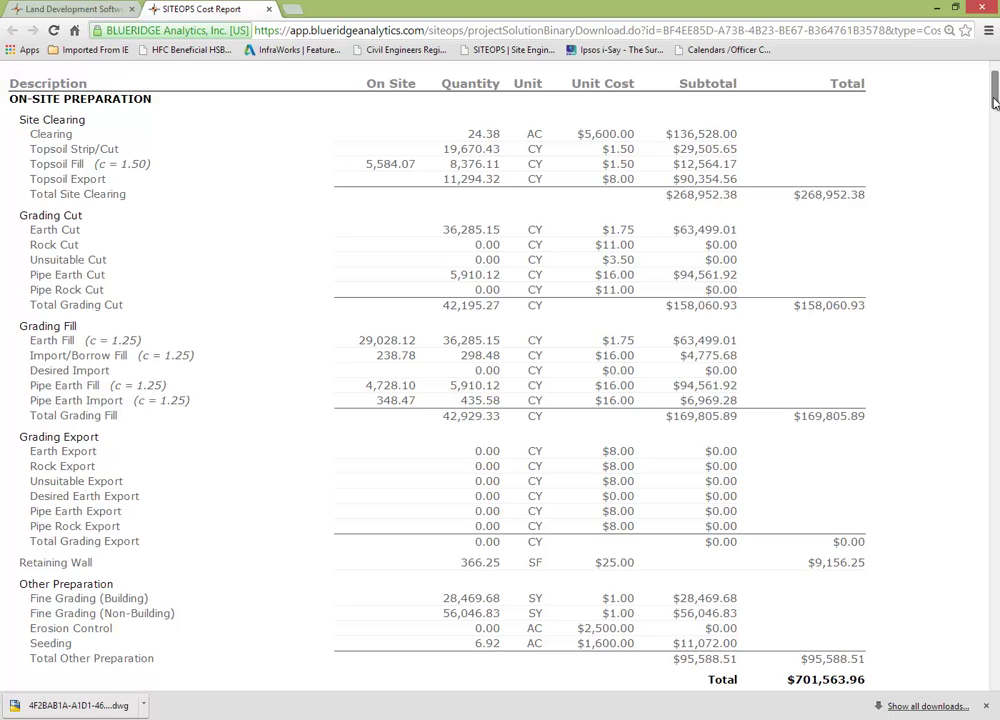
{"action": "left_click_drag", "start_coordinate": [995, 103], "coordinate": [995, 140]}
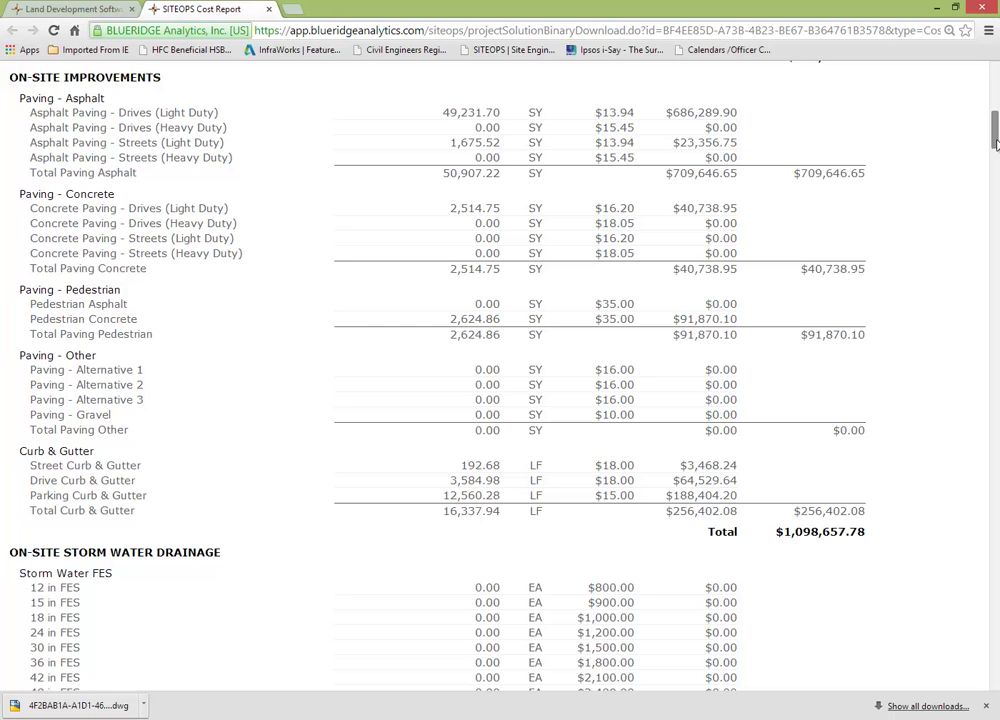
{"action": "left_click_drag", "start_coordinate": [995, 143], "coordinate": [995, 173]}
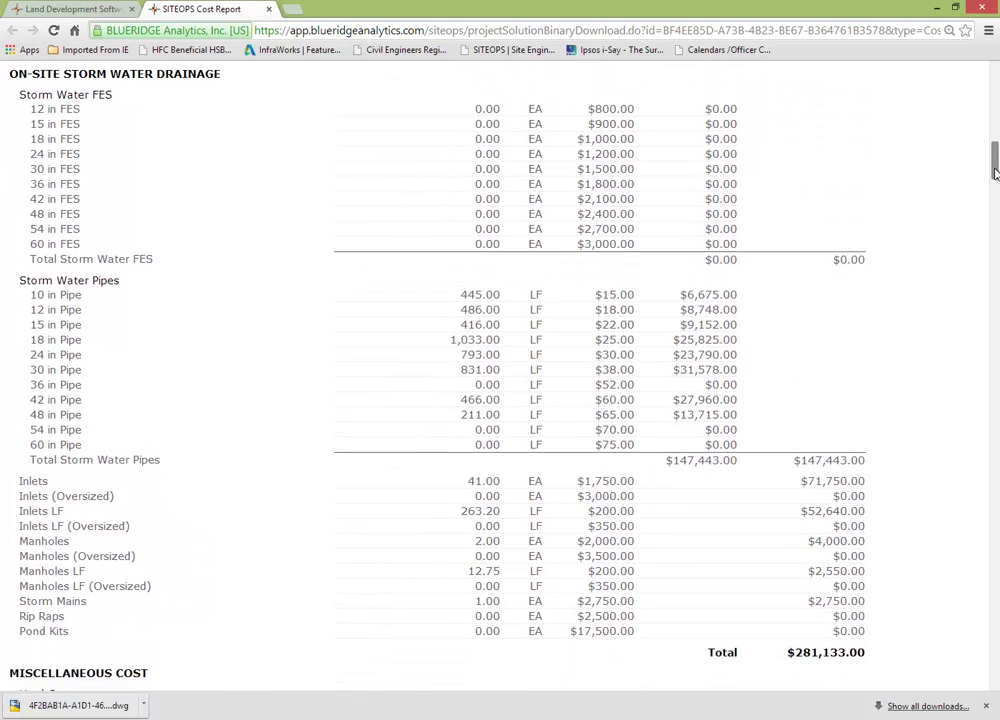
{"action": "left_click_drag", "start_coordinate": [995, 173], "coordinate": [993, 211]}
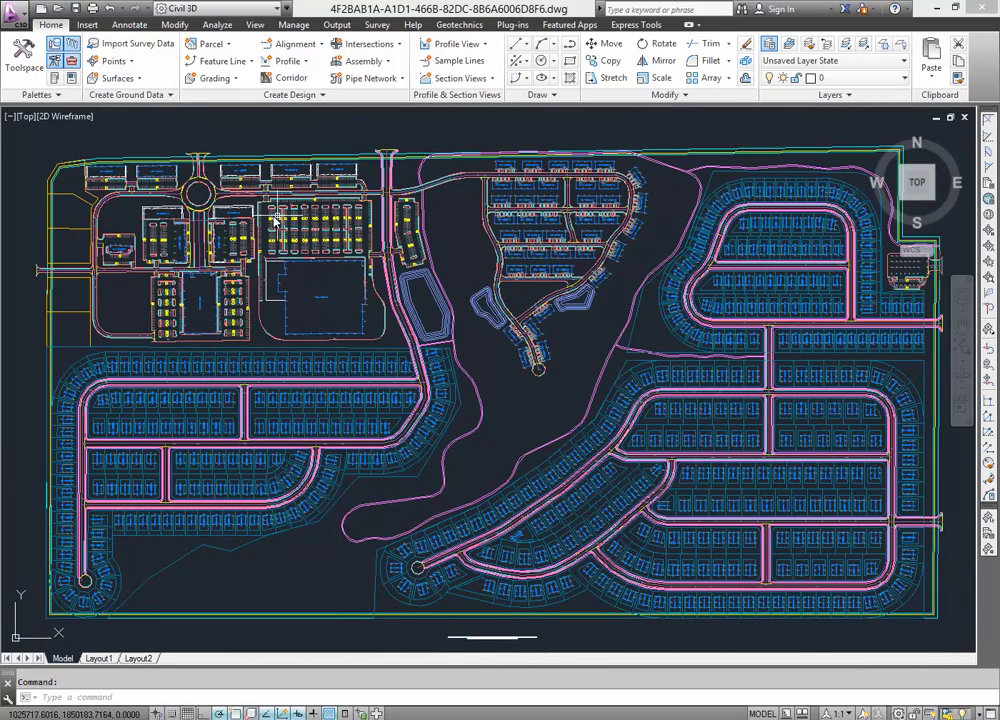
Zoom into the parking lots in Civil 3D, then zoom out and pan to recentre the site
{"action": "scroll", "coordinate": [278, 235], "scroll_direction": "up", "scroll_amount": 5}
{"action": "scroll", "coordinate": [281, 237], "scroll_direction": "up", "scroll_amount": 2}
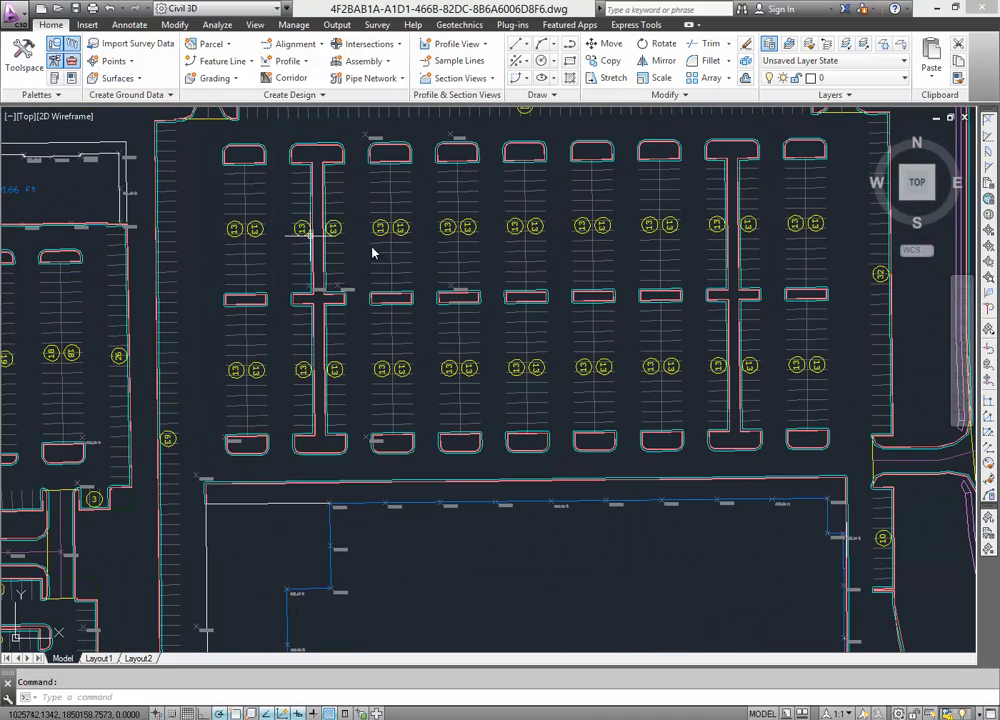
{"action": "scroll", "coordinate": [407, 260], "scroll_direction": "up", "scroll_amount": 2}
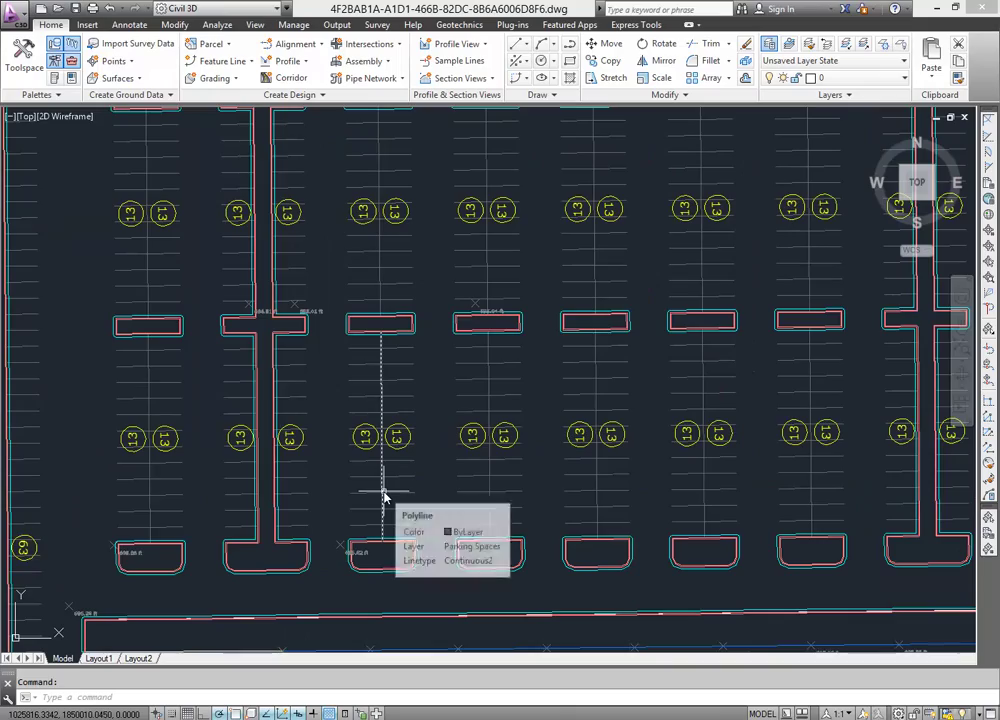
{"action": "scroll", "coordinate": [384, 496], "scroll_direction": "down", "scroll_amount": 4}
{"action": "scroll", "coordinate": [384, 496], "scroll_direction": "down", "scroll_amount": 5}
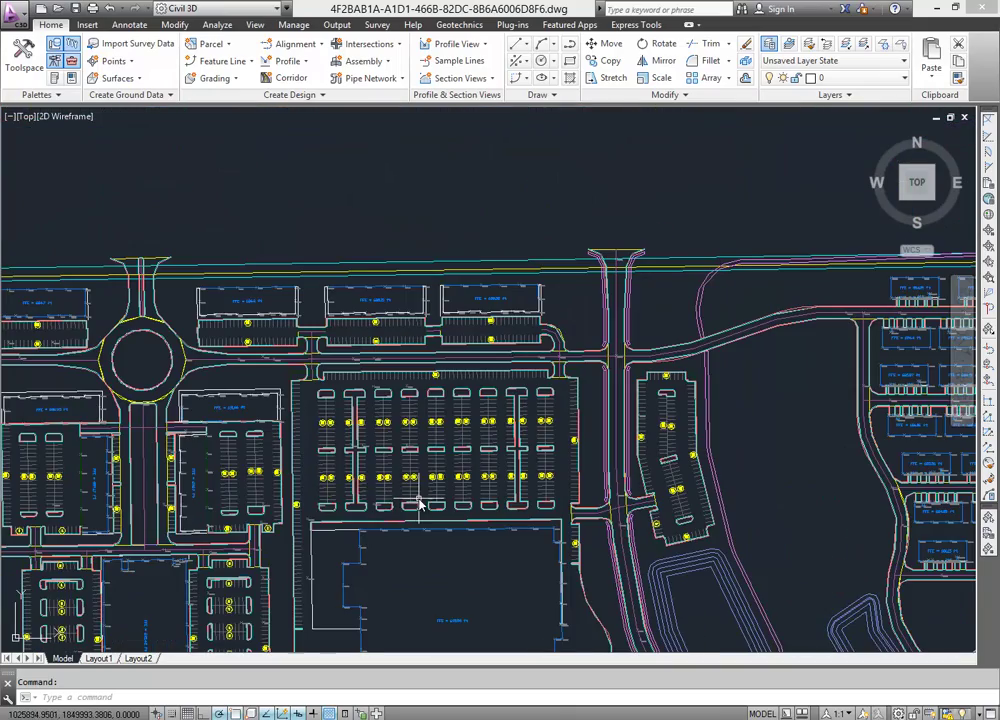
{"action": "mouse_move", "coordinate": [358, 582]}
{"action": "middle_mouse_down"}
{"action": "mouse_move", "coordinate": [409, 475]}
{"action": "mouse_move", "coordinate": [429, 448]}
{"action": "mouse_move", "coordinate": [457, 440]}
{"action": "mouse_move", "coordinate": [280, 417]}
{"action": "middle_mouse_up"}
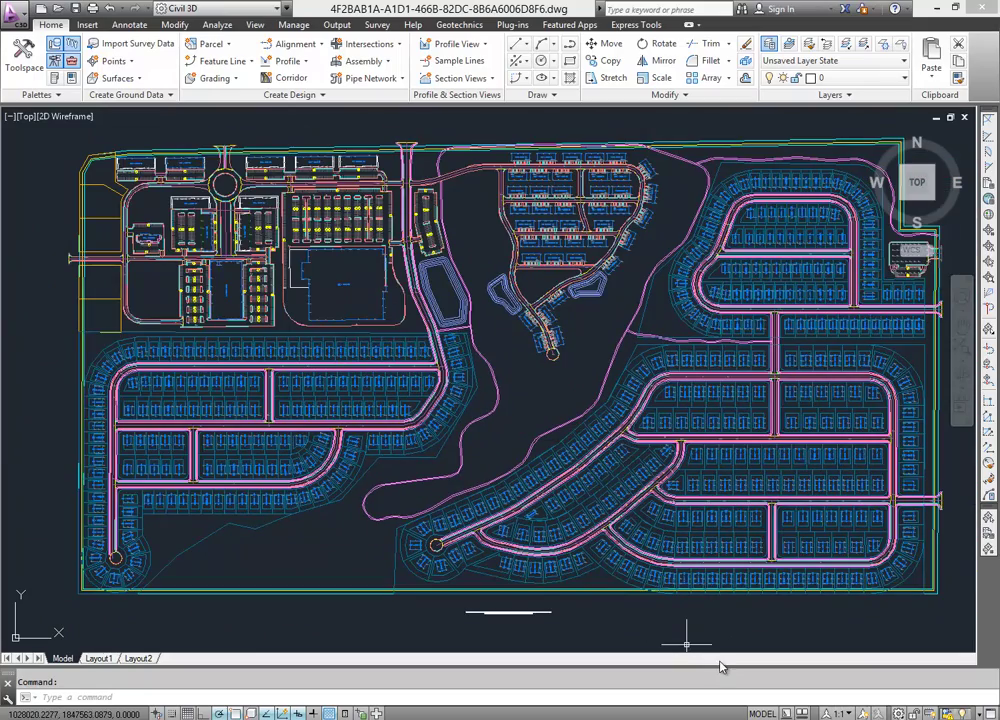